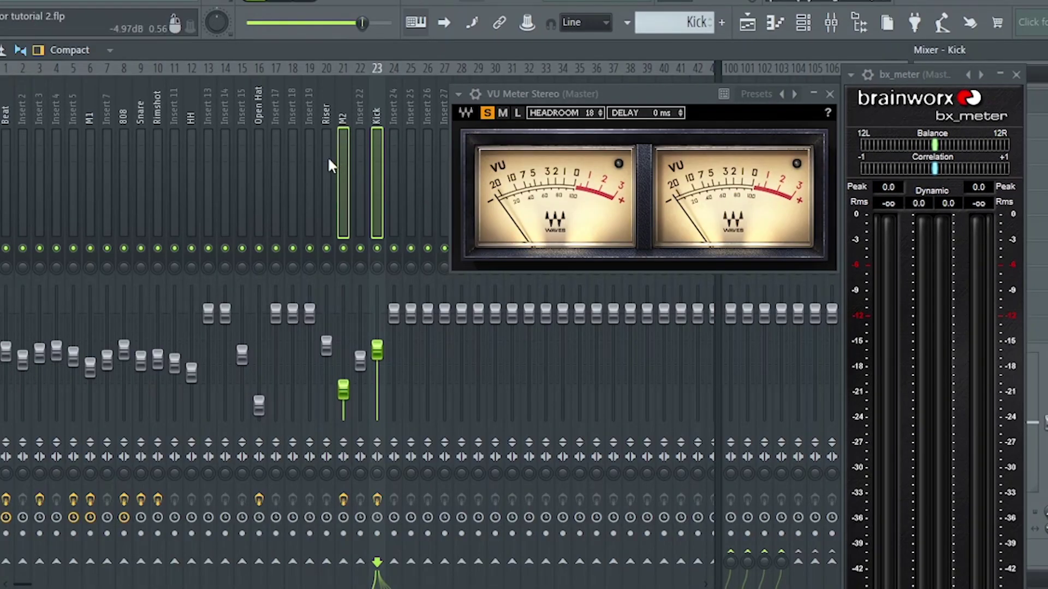
- Add the Riser, Open Hat, HH, Rimshot, Snare, 808 and M1 inserts to the selection and raise their faders together
{"action": "left_click", "coordinate": [328, 161], "text": "ctrl"}
{"action": "left_click", "coordinate": [259, 161], "text": "ctrl"}
{"action": "left_click", "coordinate": [189, 171], "text": "ctrl"}
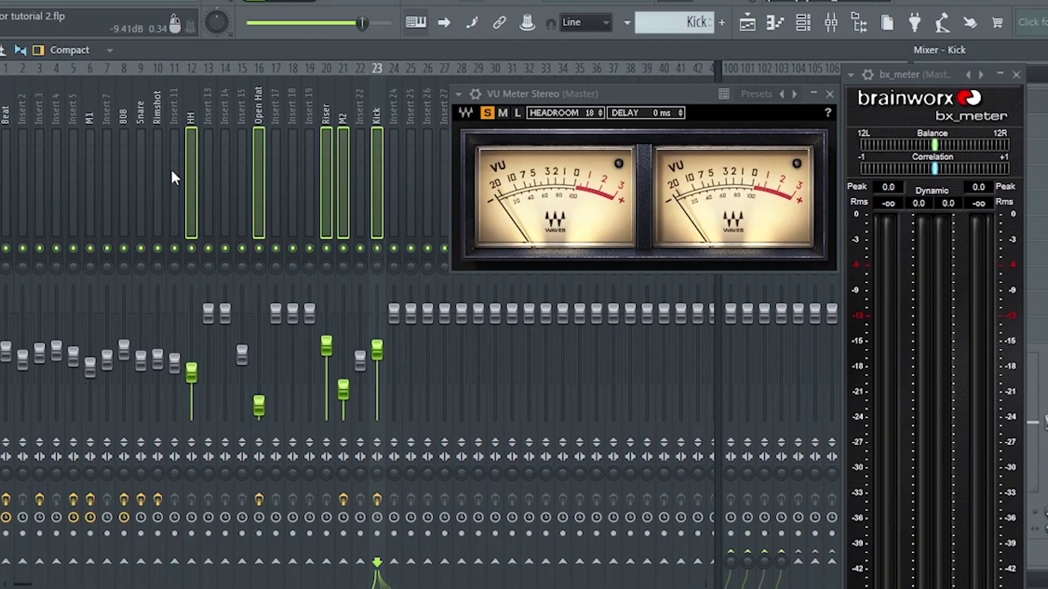
{"action": "left_click", "coordinate": [158, 169], "text": "ctrl"}
{"action": "left_click", "coordinate": [140, 169], "text": "ctrl"}
{"action": "left_click", "coordinate": [124, 169], "text": "ctrl"}
{"action": "left_click", "coordinate": [90, 172], "text": "ctrl"}
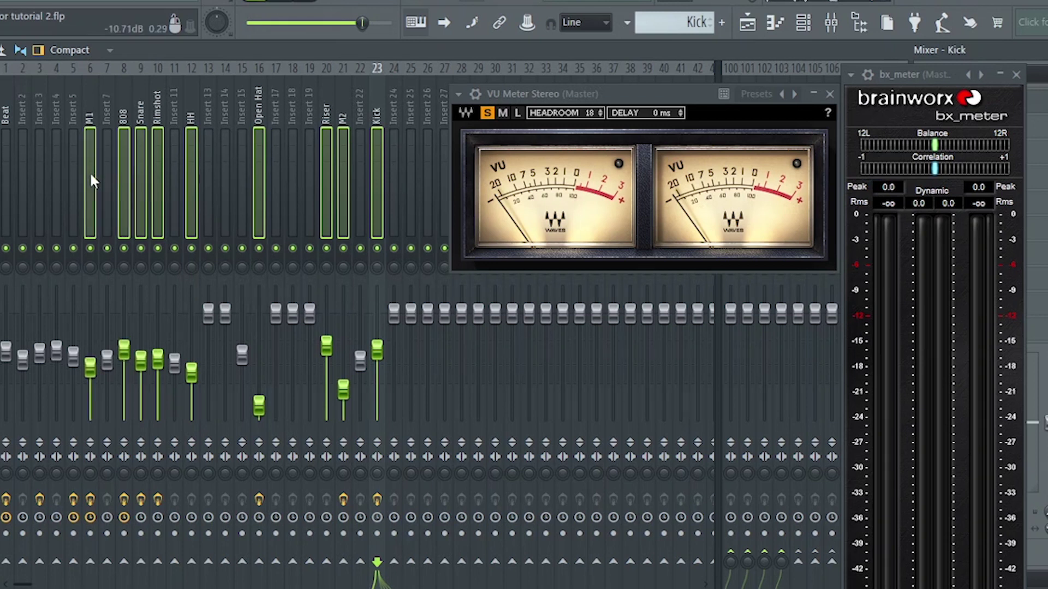
{"action": "left_click_drag", "start_coordinate": [90, 367], "coordinate": [114, 337]}
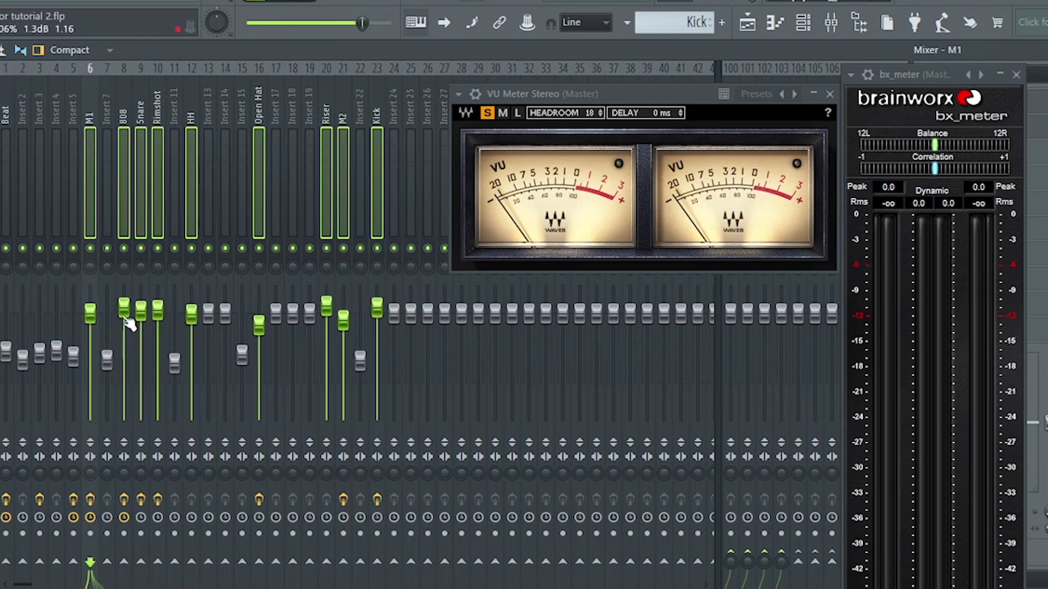
- Select the 808, Insert 7 and M1 inserts in turn, then switch to the playlist
{"action": "left_click", "coordinate": [115, 229]}
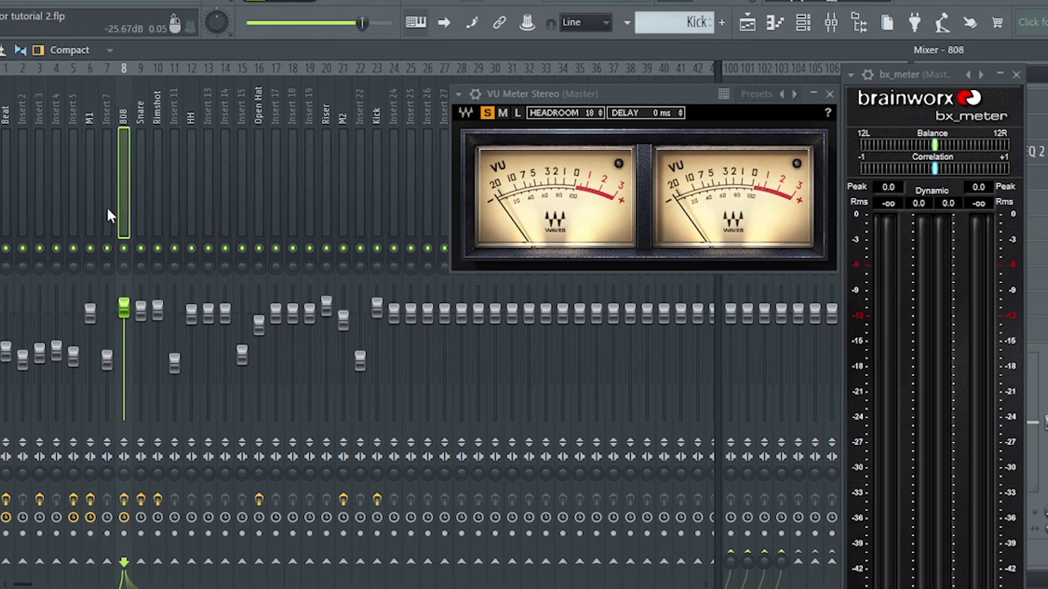
{"action": "left_click", "coordinate": [104, 235]}
{"action": "left_click", "coordinate": [89, 268]}
{"action": "key", "text": "F5"}
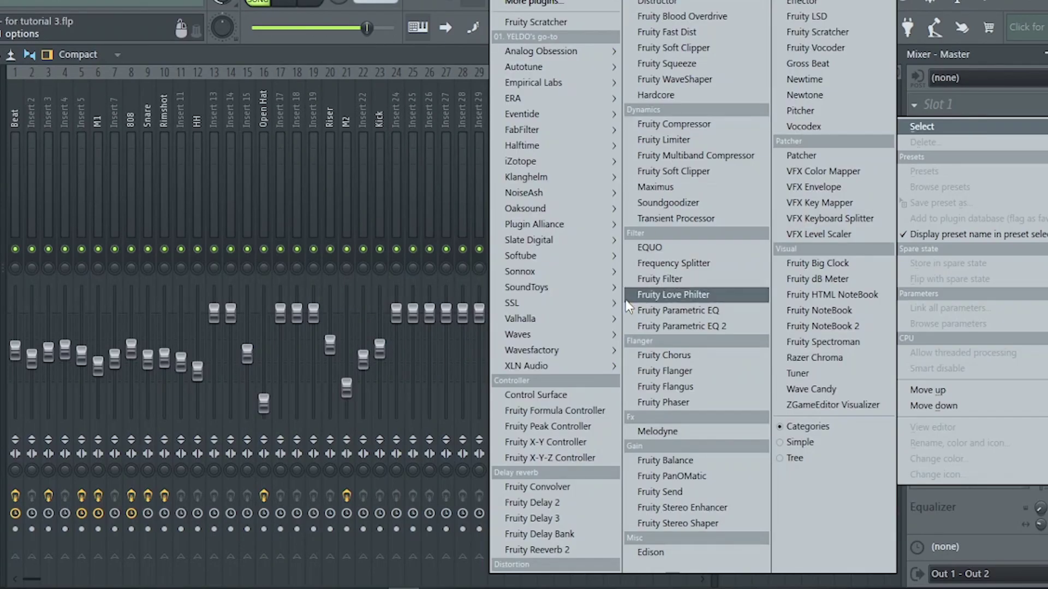
- Load VU Meter Stereo on the master insert and move its window up and left
{"action": "mouse_move", "coordinate": [499, 333]}
{"action": "left_click", "coordinate": [393, 279]}
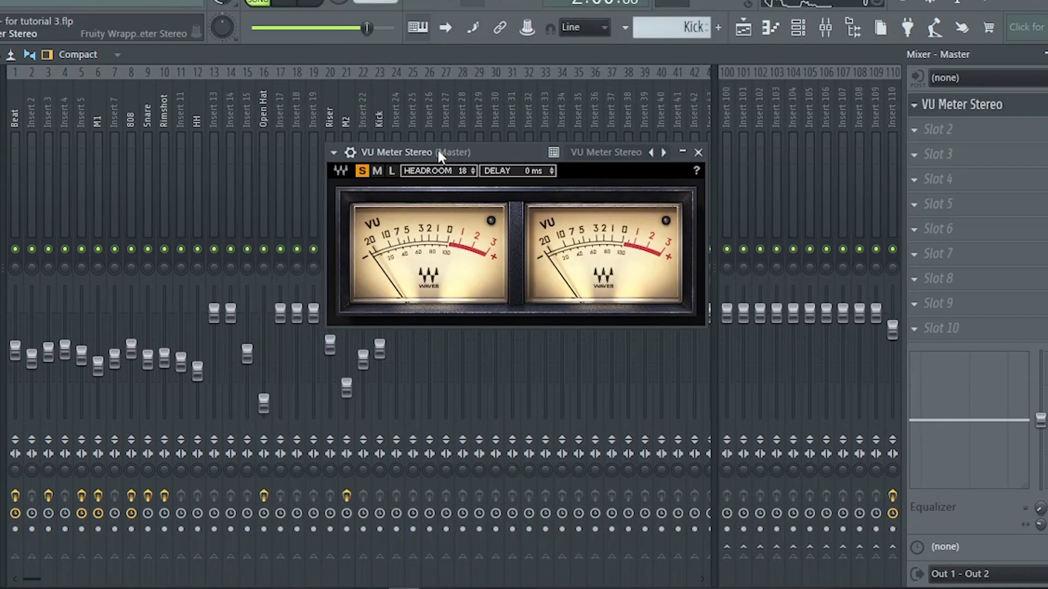
{"action": "left_click_drag", "start_coordinate": [437, 149], "coordinate": [288, 108]}
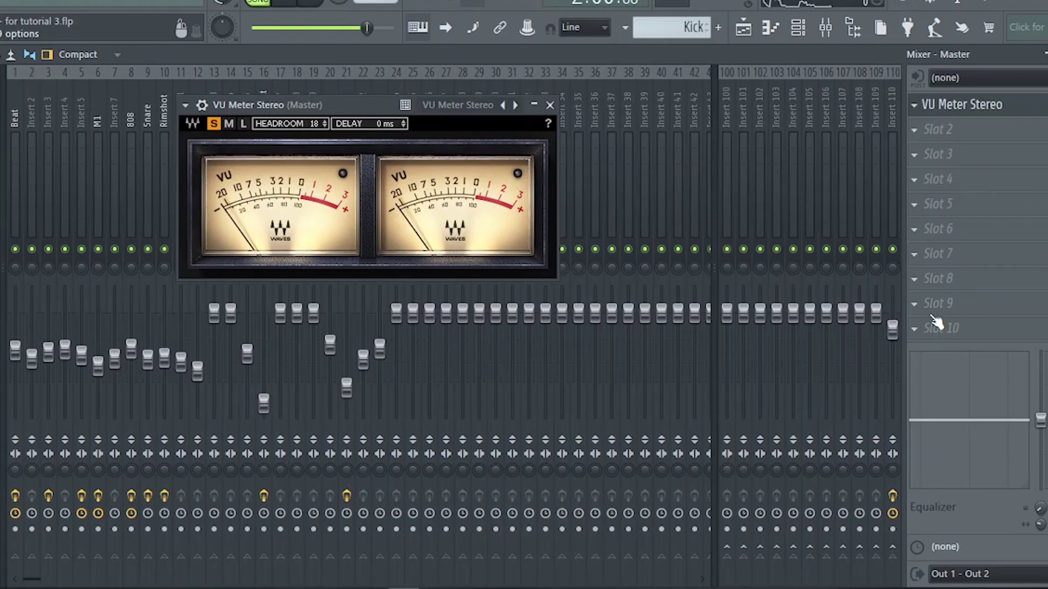
- Add bx_meter to a master insert slot, then close its window
{"action": "left_click", "coordinate": [914, 205]}
{"action": "mouse_move", "coordinate": [922, 215]}
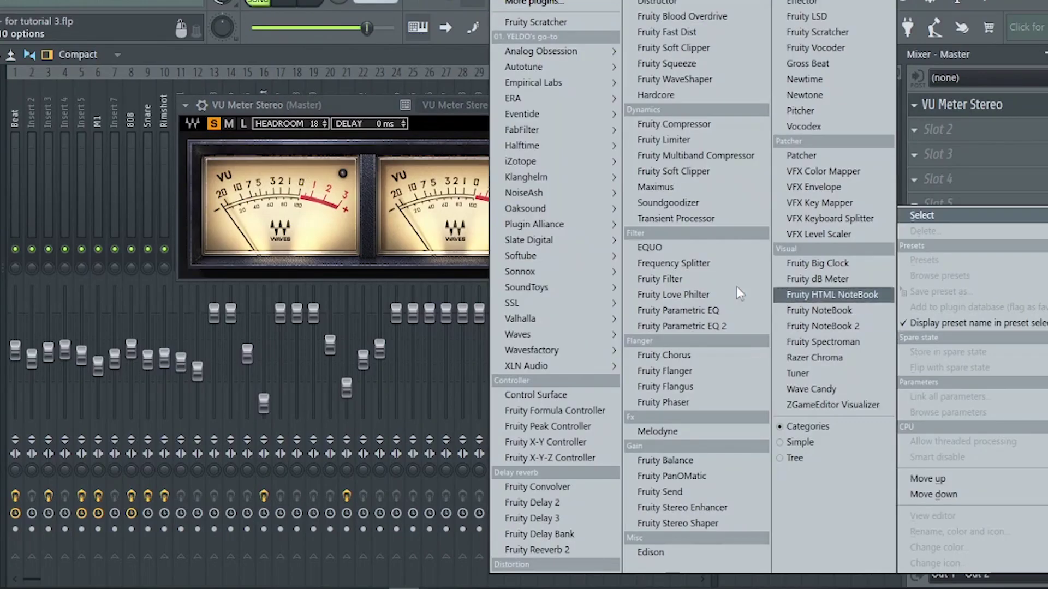
{"action": "mouse_move", "coordinate": [545, 225]}
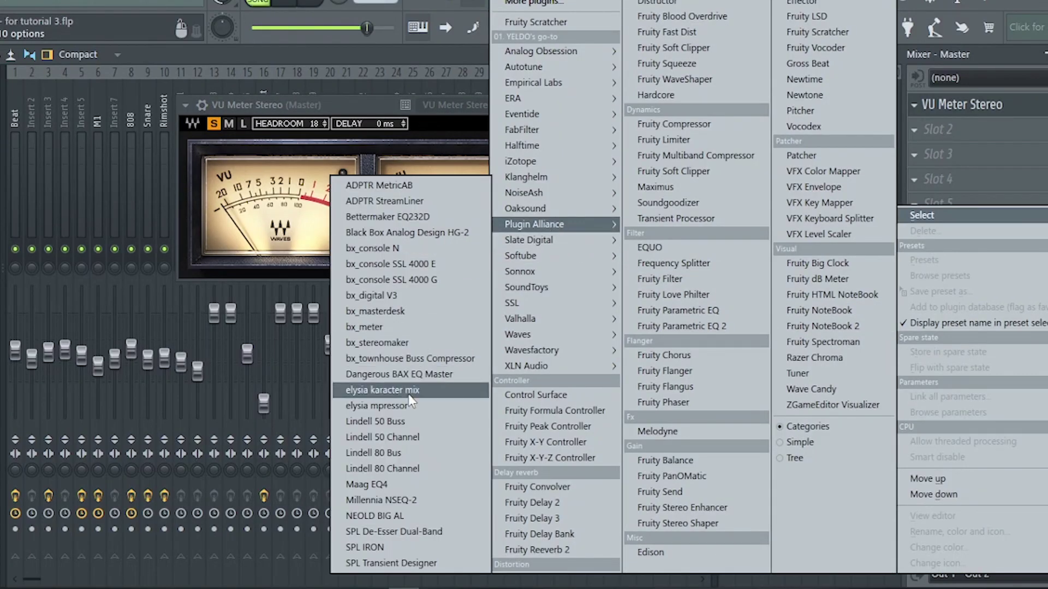
{"action": "left_click", "coordinate": [404, 328]}
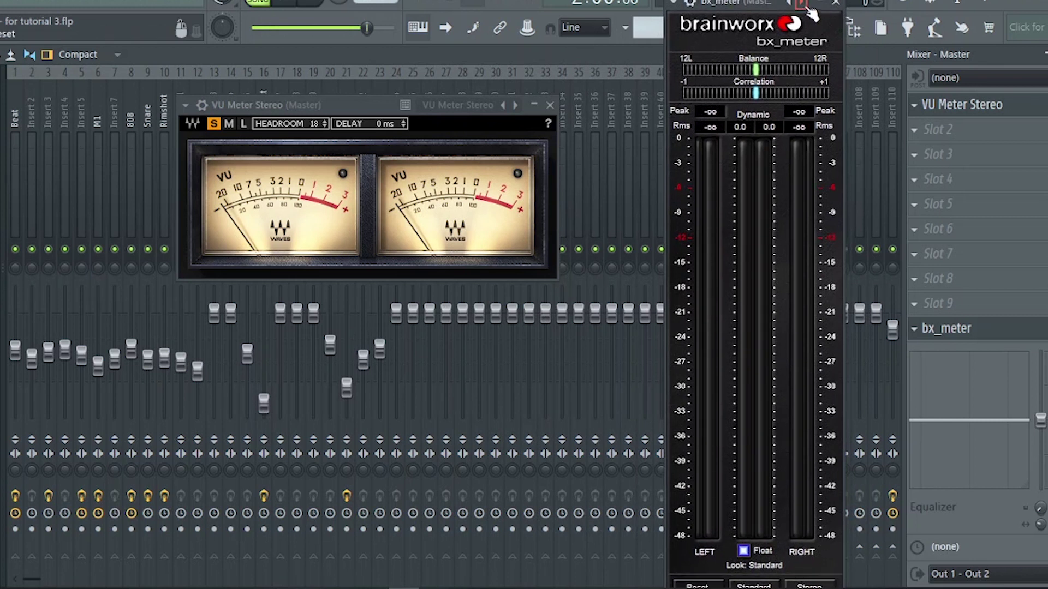
{"action": "left_click", "coordinate": [835, 4]}
- Show the playlist, drag the VU meter right off the tracks, then bring back the mixer
{"action": "left_click", "coordinate": [749, 32]}
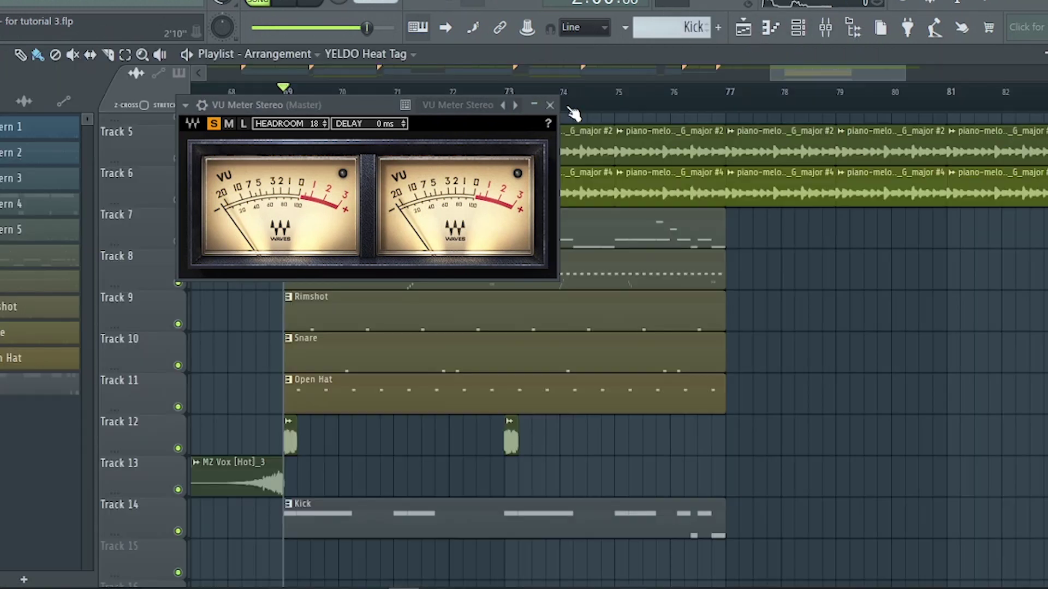
{"action": "left_click_drag", "start_coordinate": [364, 109], "coordinate": [644, 156]}
{"action": "left_click", "coordinate": [825, 30]}
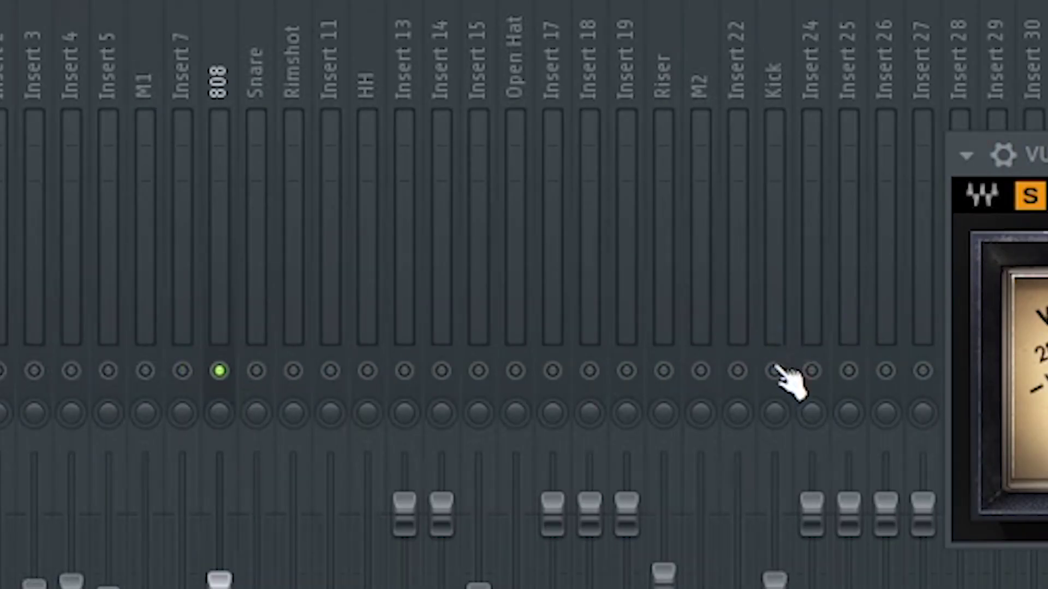
- Return to the mixer view, showing the 808 insert's effects chain
{"action": "left_click", "coordinate": [775, 371]}
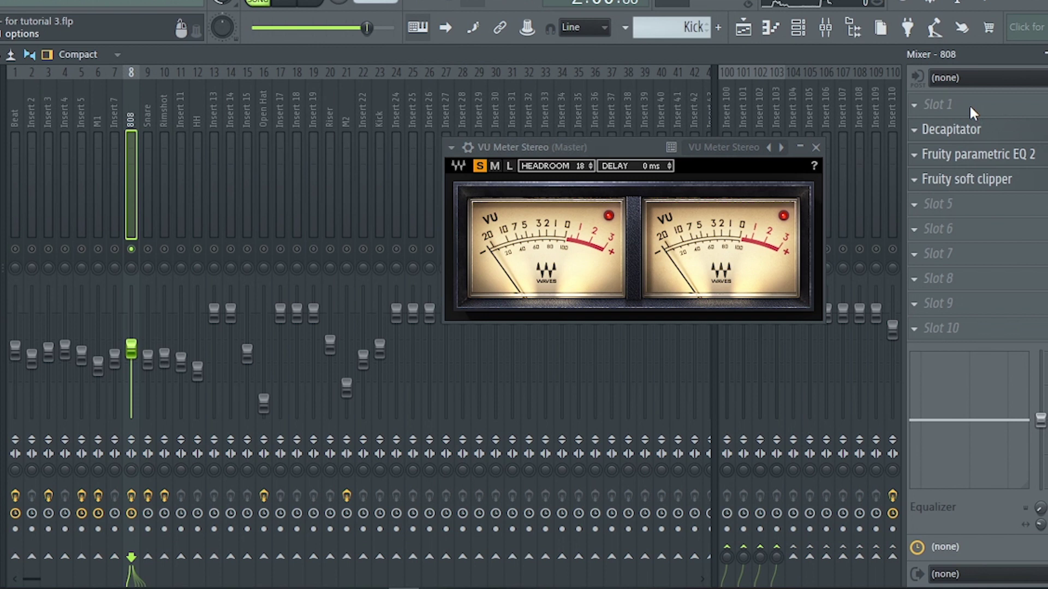
- Load Q1 Stereo into the 808's first slot and arrange it beside the VU meter window
{"action": "left_click", "coordinate": [969, 103]}
{"action": "mouse_move", "coordinate": [563, 339]}
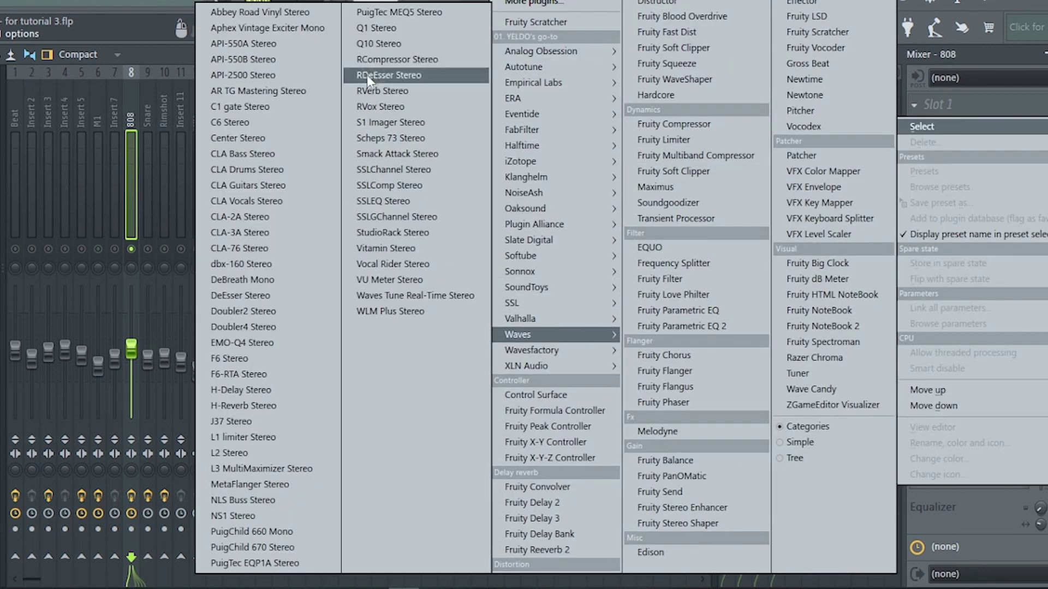
{"action": "left_click", "coordinate": [376, 28]}
{"action": "left_click_drag", "start_coordinate": [599, 152], "coordinate": [383, 157]}
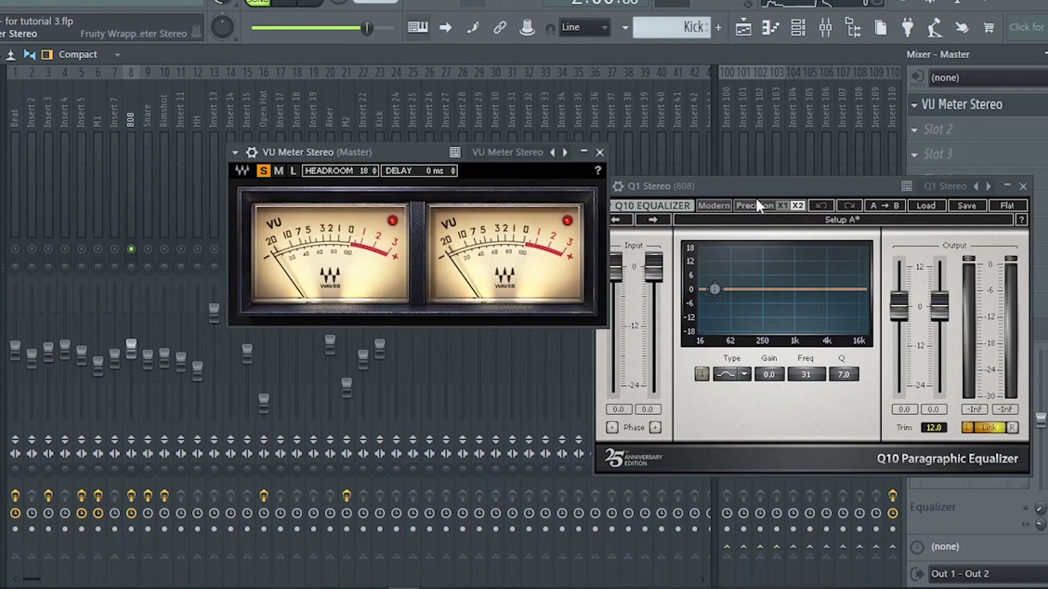
{"action": "left_click_drag", "start_coordinate": [755, 187], "coordinate": [760, 143]}
{"action": "left_click_drag", "start_coordinate": [425, 150], "coordinate": [360, 154]}
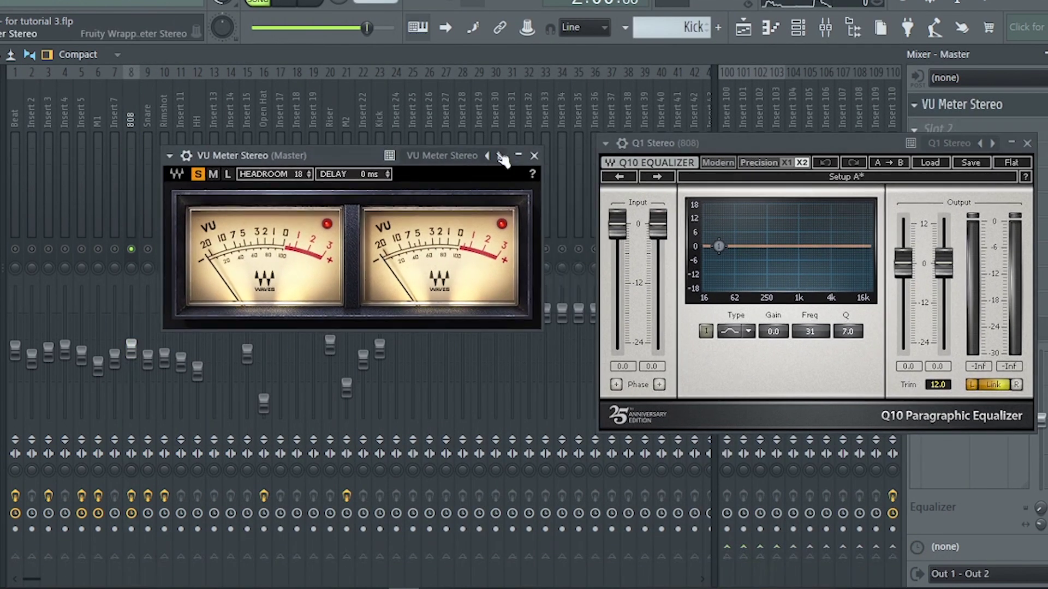
{"action": "left_click_drag", "start_coordinate": [711, 143], "coordinate": [676, 114]}
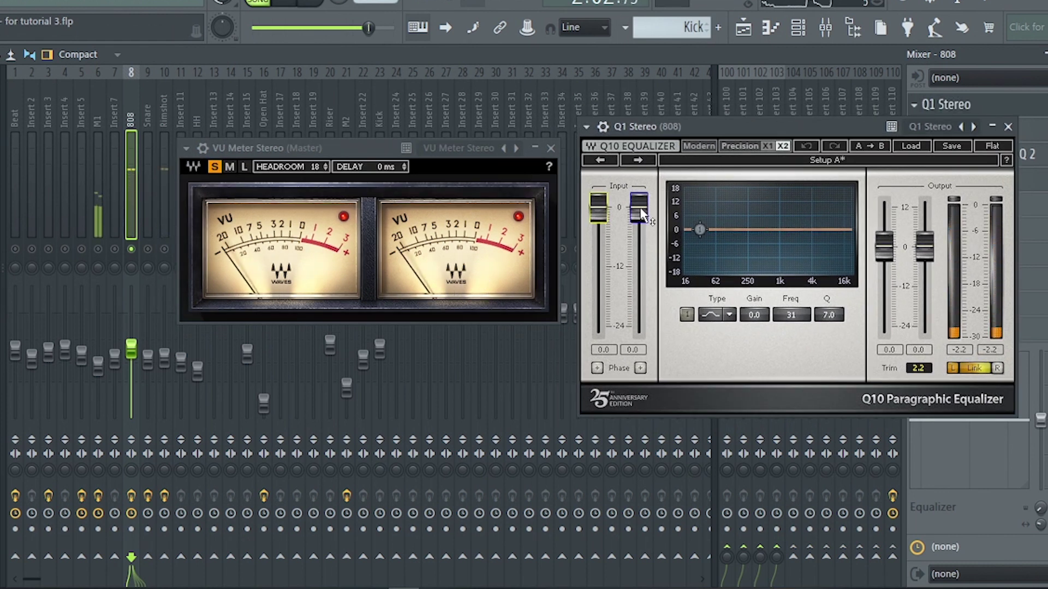
- Trim the 808's Q1 input to about -10.6 dB and close the equalizer window
{"action": "left_click_drag", "start_coordinate": [642, 214], "coordinate": [642, 269]}
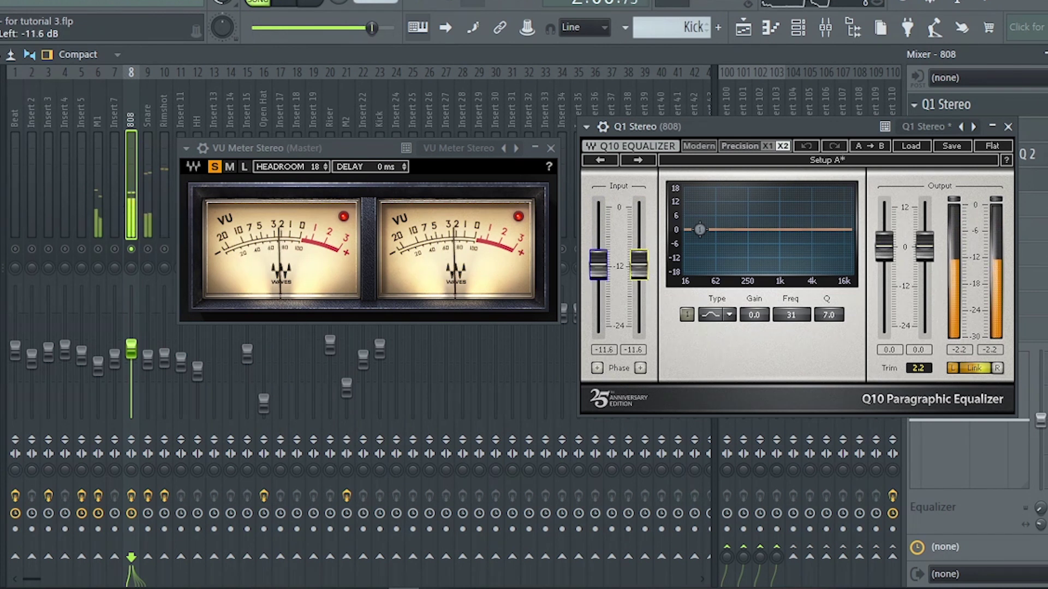
{"action": "left_click_drag", "start_coordinate": [642, 269], "coordinate": [641, 258]}
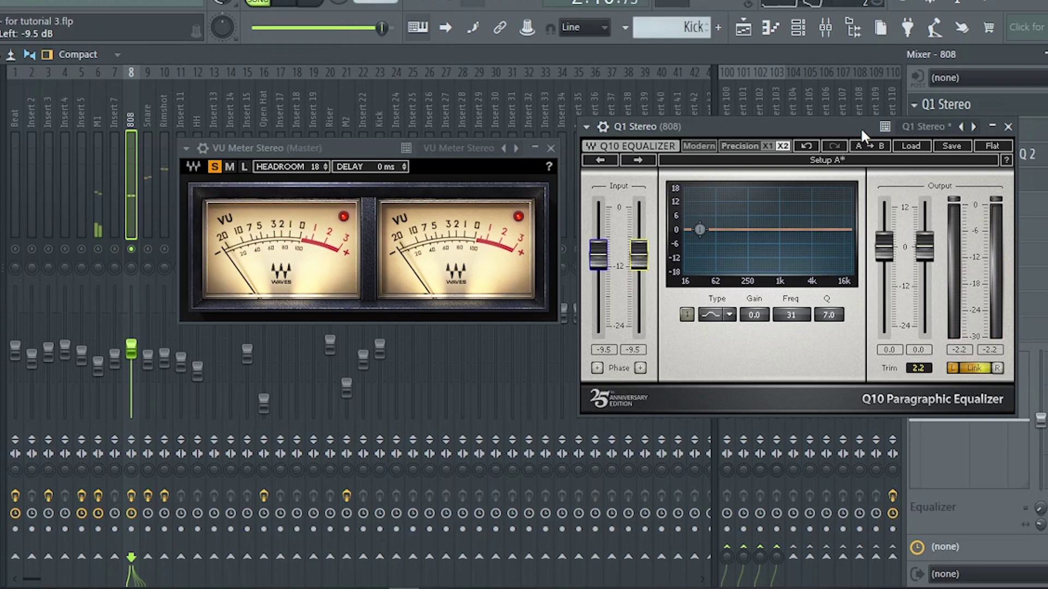
{"action": "left_click", "coordinate": [992, 126]}
- Select the Kick track, load Q1 Stereo in its first slot and trim the input to -12.4 dB
{"action": "left_click", "coordinate": [551, 147]}
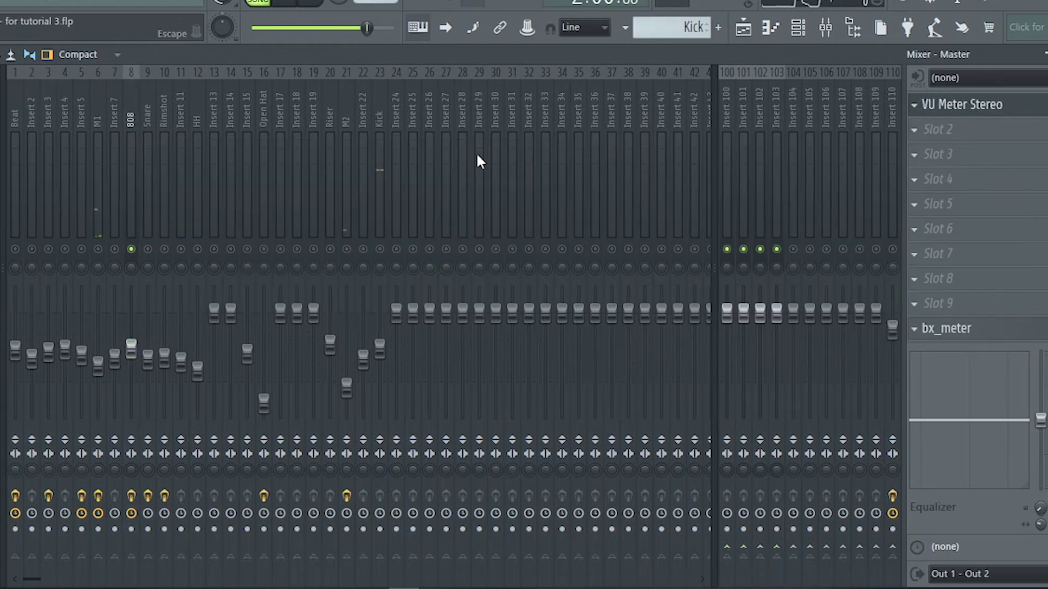
{"action": "left_click", "coordinate": [380, 170]}
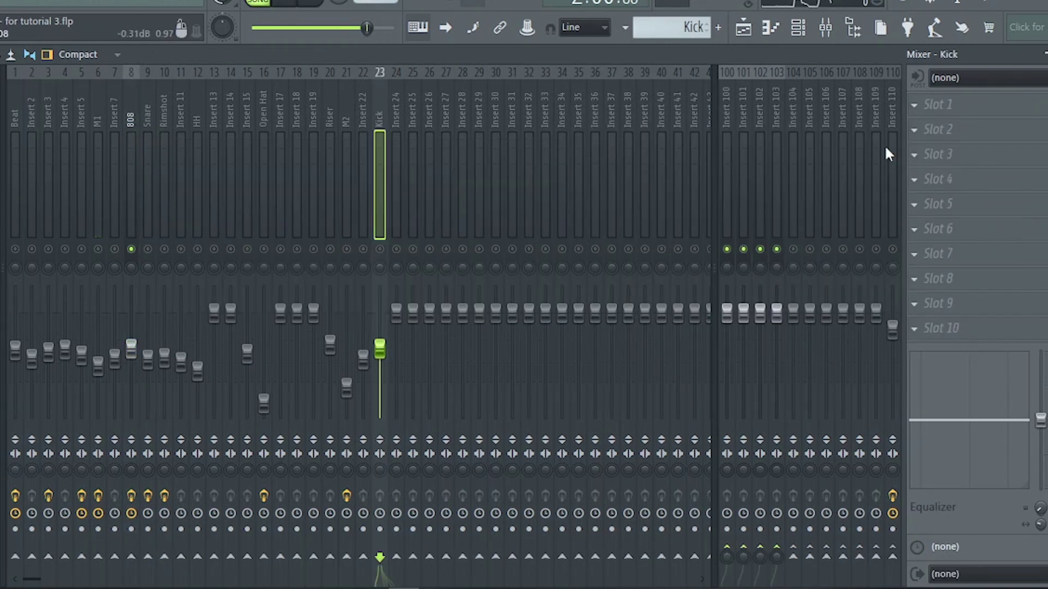
{"action": "left_click", "coordinate": [937, 110]}
{"action": "left_click", "coordinate": [510, 267]}
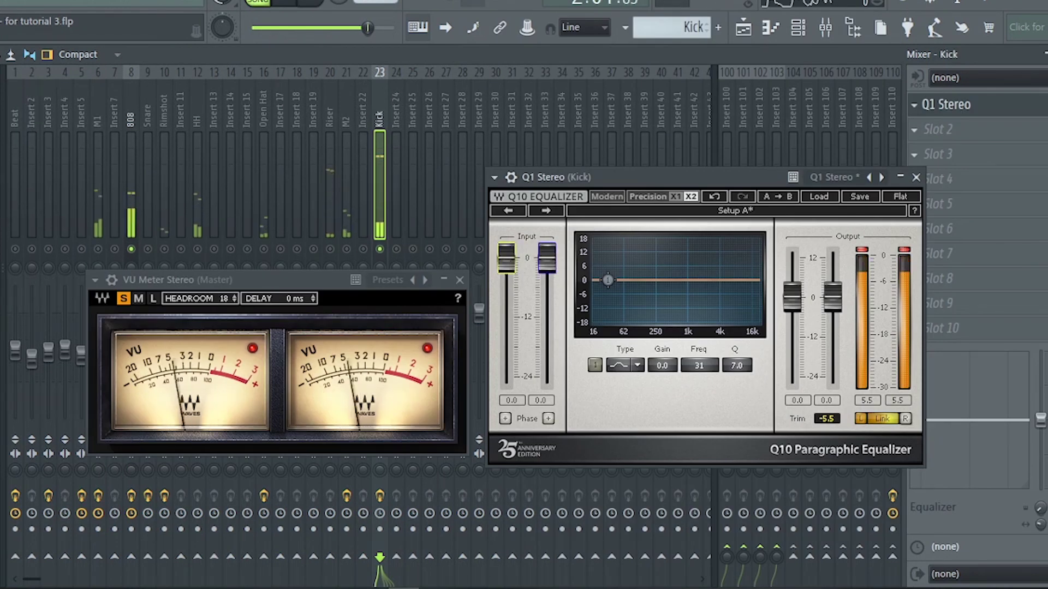
{"action": "left_click_drag", "start_coordinate": [547, 257], "coordinate": [547, 318]}
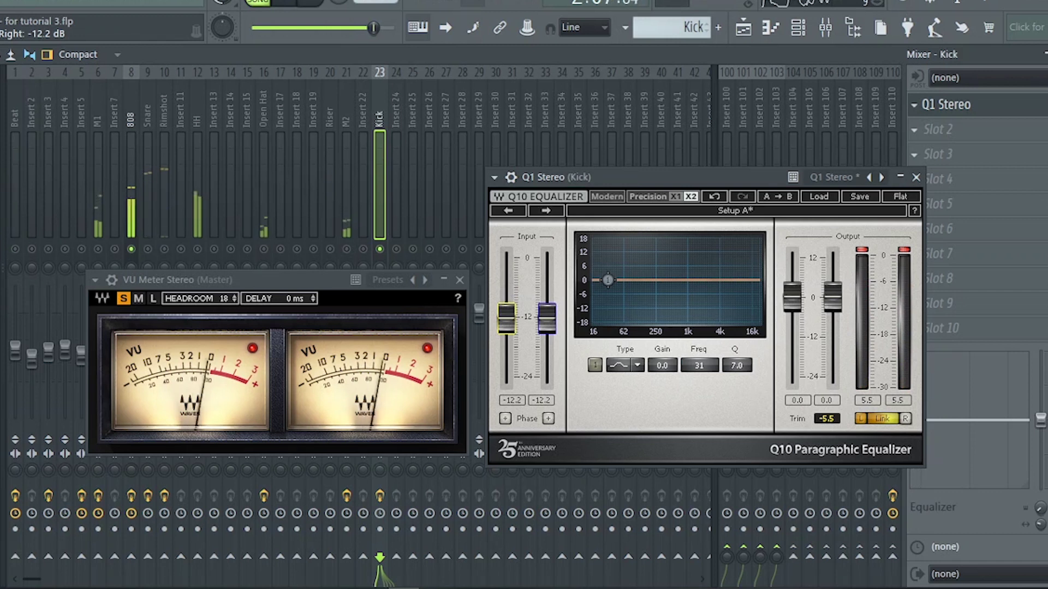
{"action": "left_click_drag", "start_coordinate": [547, 318], "coordinate": [546, 320]}
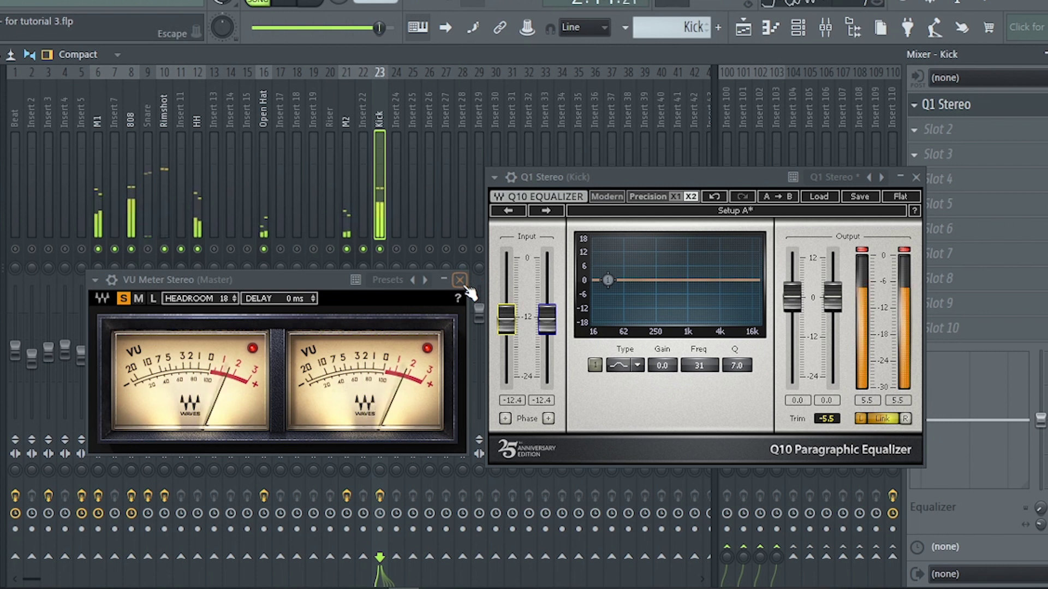
- Close the VU meter, bypass and re-enable the 808's Q1 to compare, then stop playback
{"action": "left_click", "coordinate": [461, 282]}
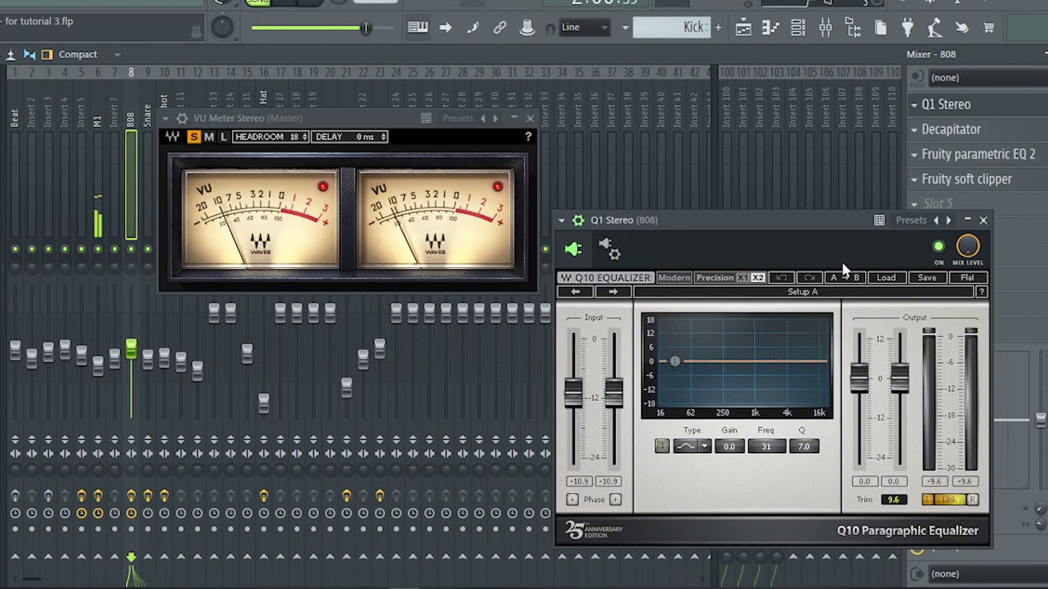
{"action": "left_click", "coordinate": [939, 248]}
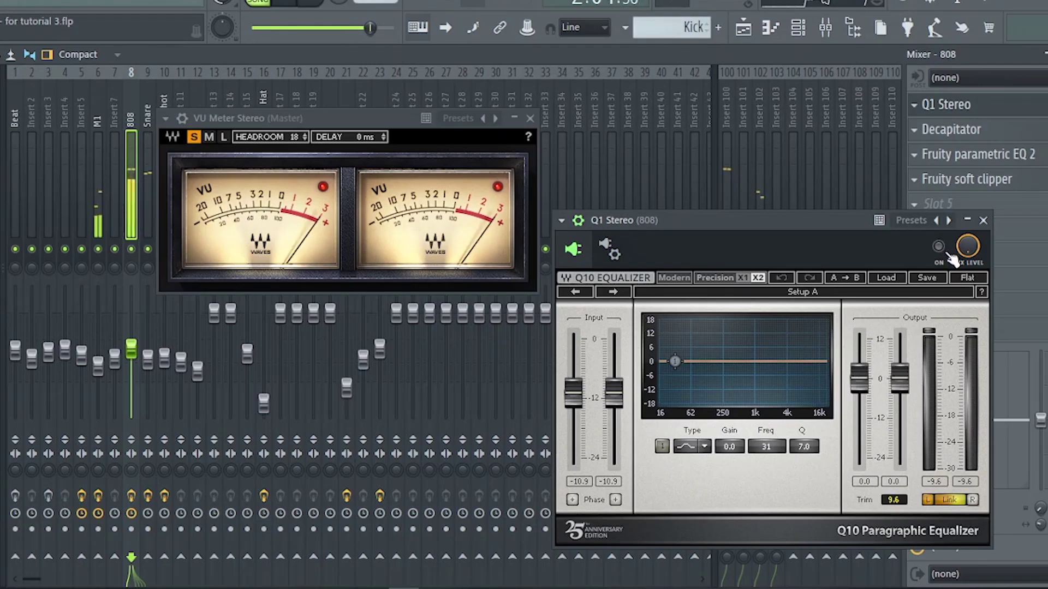
{"action": "left_click", "coordinate": [939, 248]}
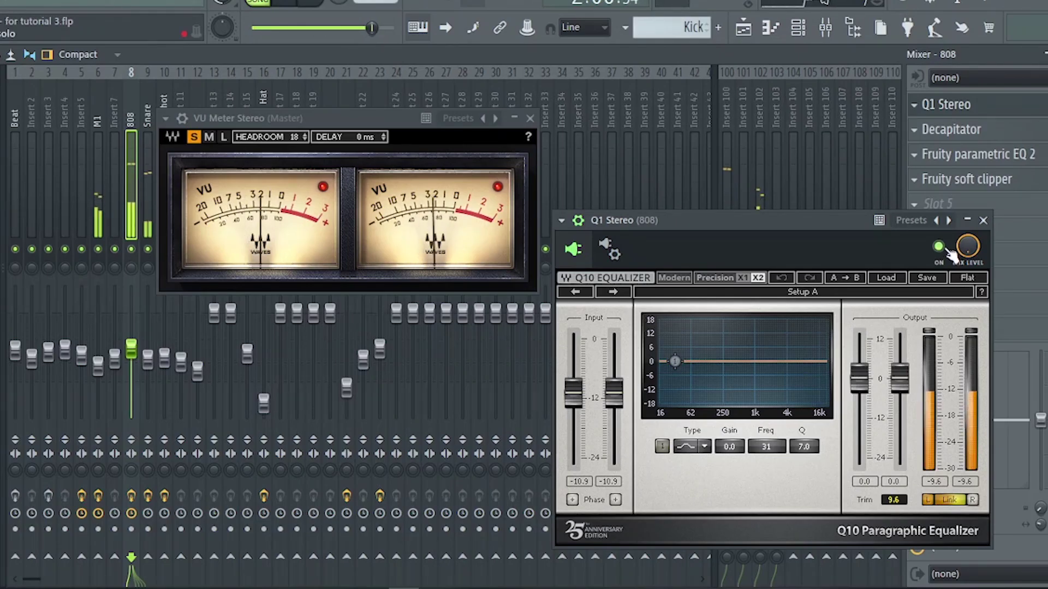
{"action": "left_click", "coordinate": [947, 250]}
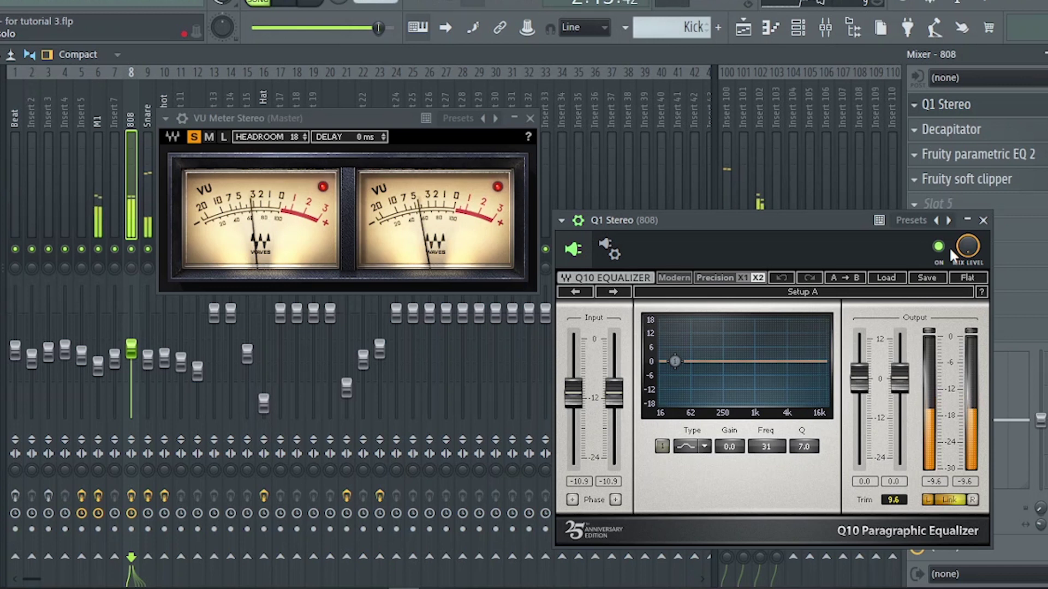
{"action": "key", "text": "space"}
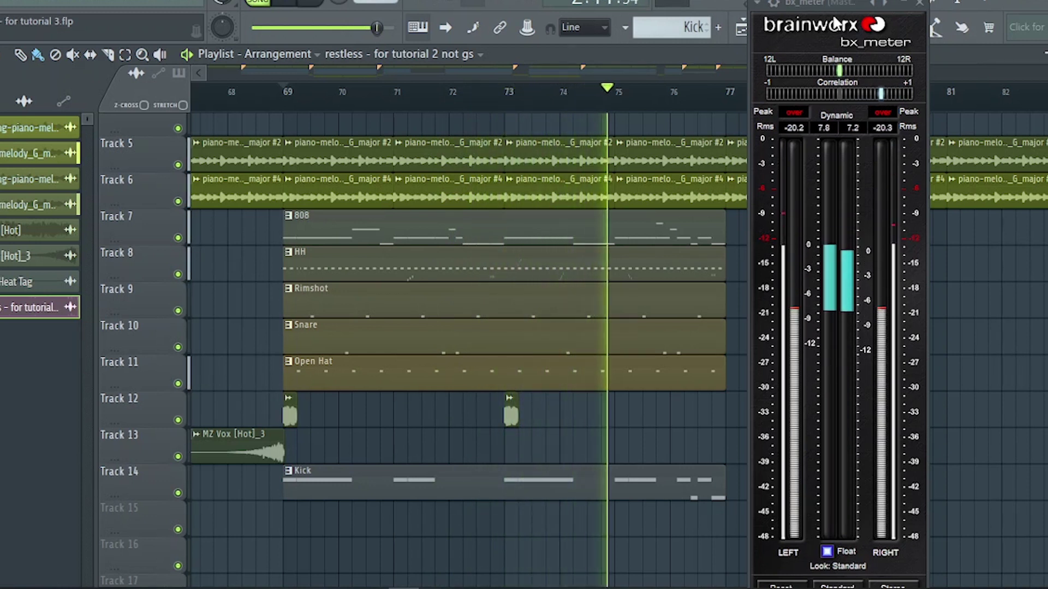
- Stop playback, move the bx_meter window aside and return to the mixer
{"action": "key", "text": "space"}
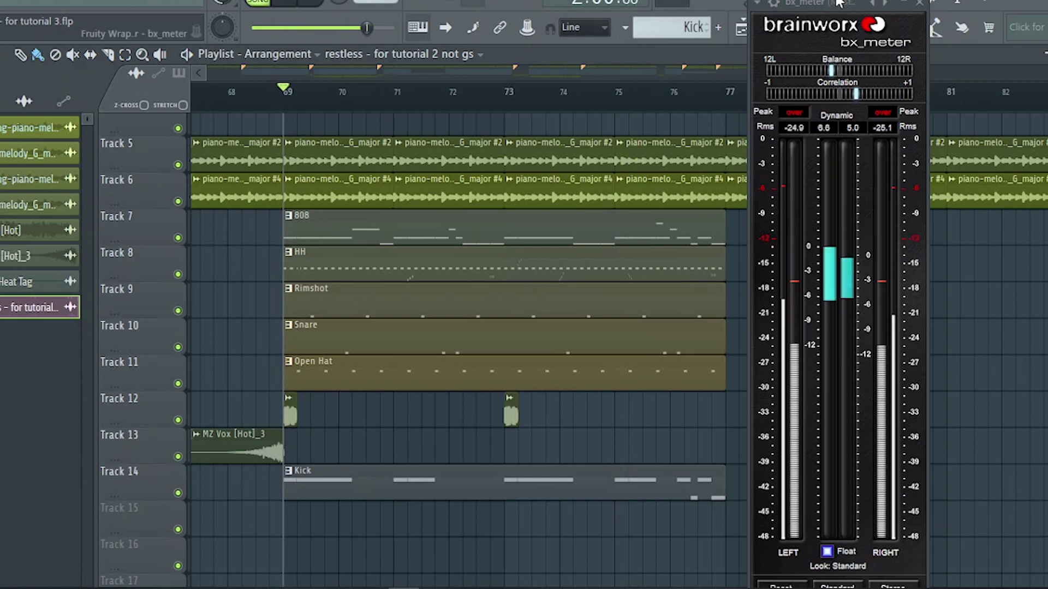
{"action": "left_click_drag", "start_coordinate": [827, 3], "coordinate": [837, 46]}
{"action": "left_click", "coordinate": [826, 28]}
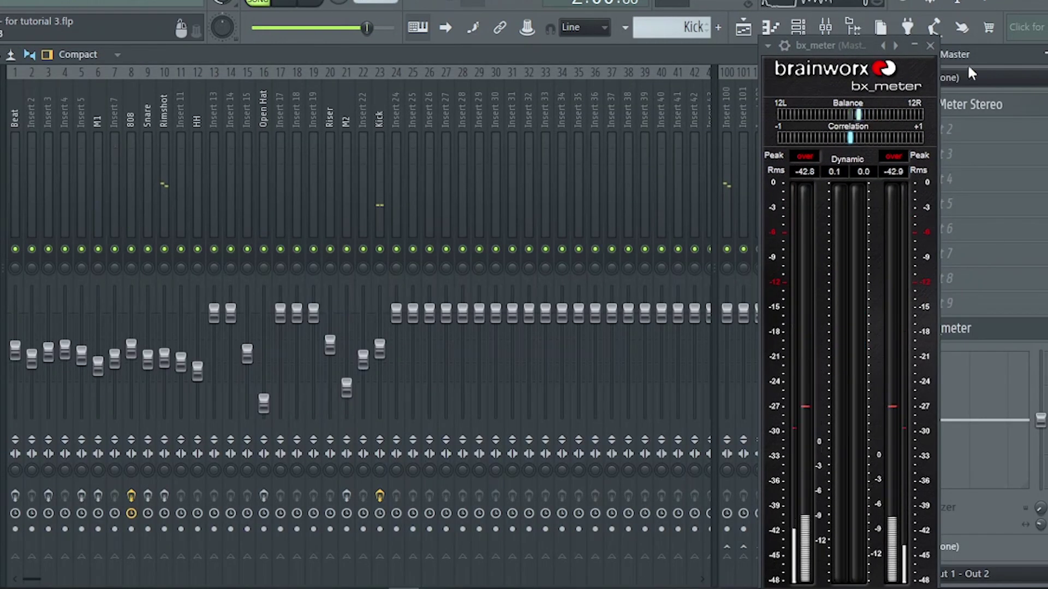
- Open the master VU meter, load L2 Stereo into the Master's second slot and centre its window
{"action": "left_click", "coordinate": [934, 109]}
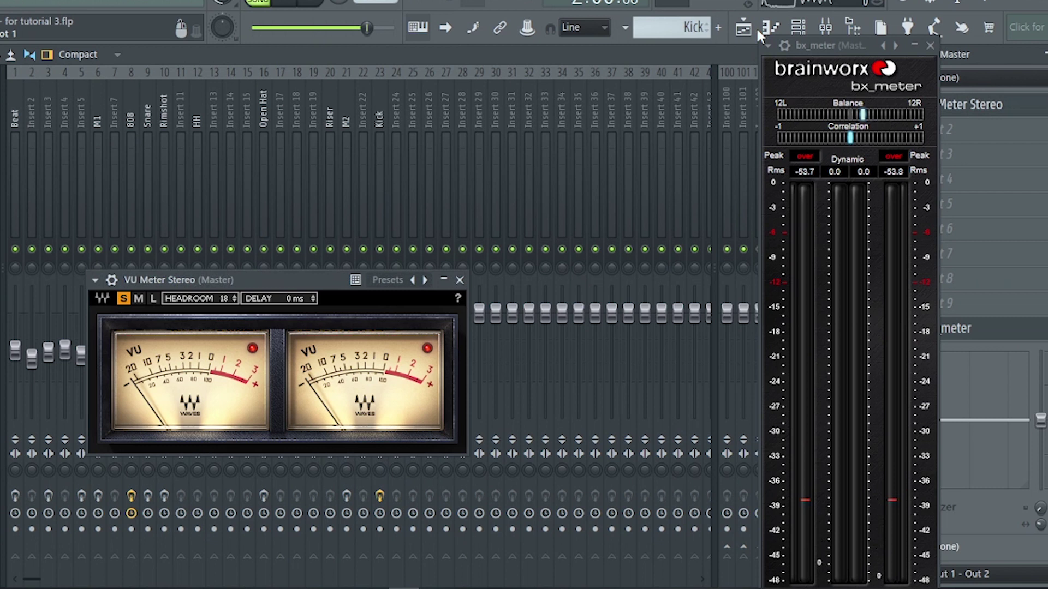
{"action": "left_click", "coordinate": [947, 129]}
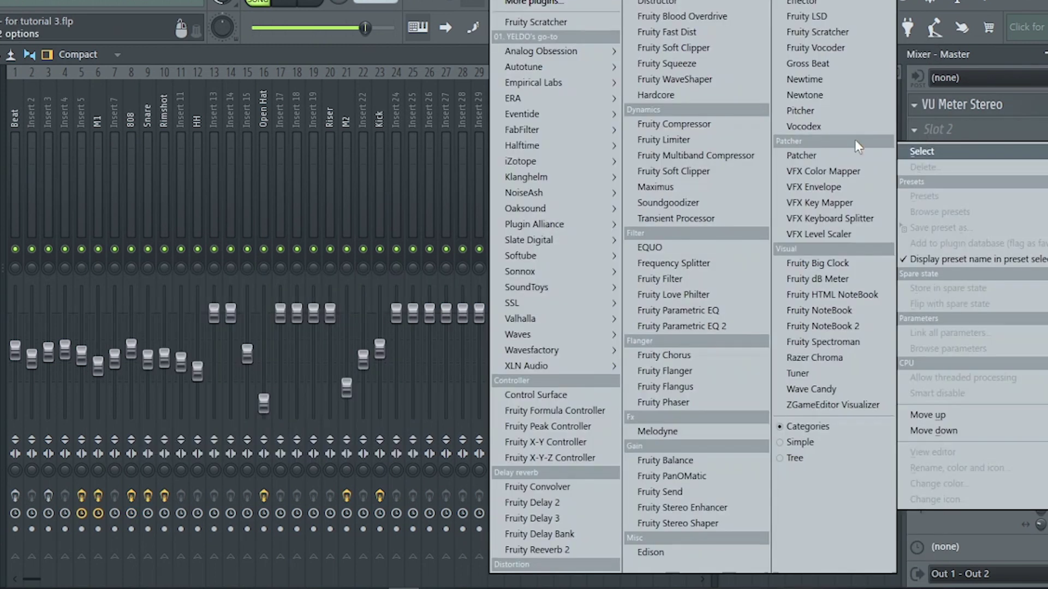
{"action": "mouse_move", "coordinate": [550, 340]}
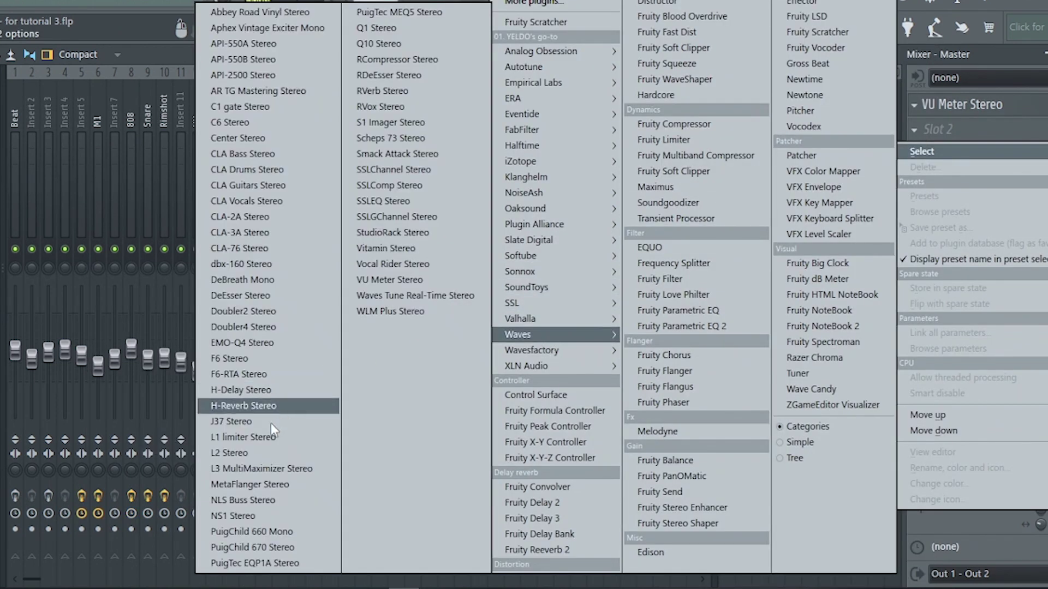
{"action": "left_click", "coordinate": [260, 452]}
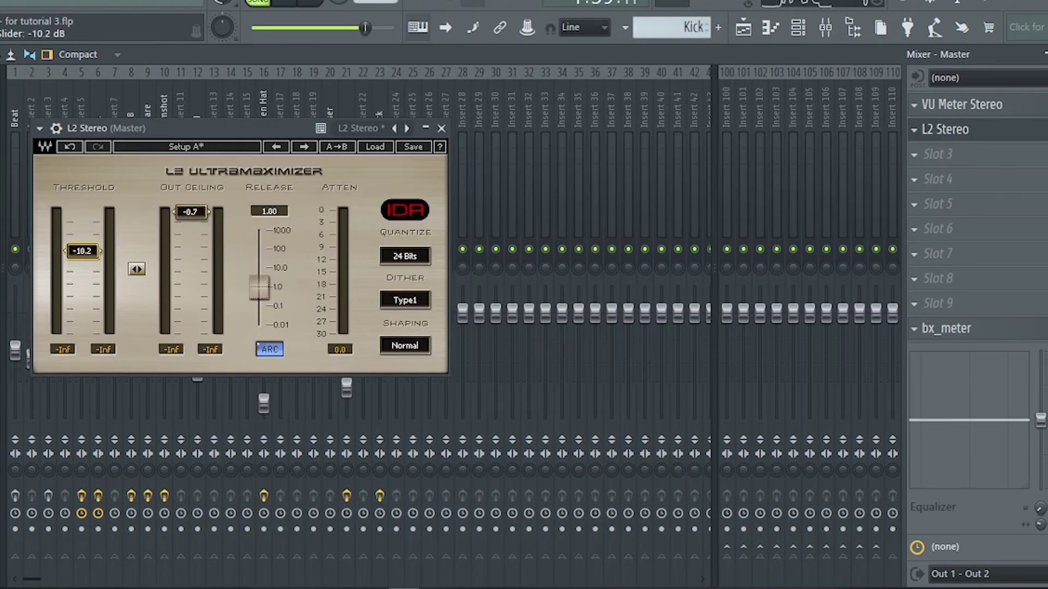
{"action": "left_click_drag", "start_coordinate": [170, 134], "coordinate": [483, 138]}
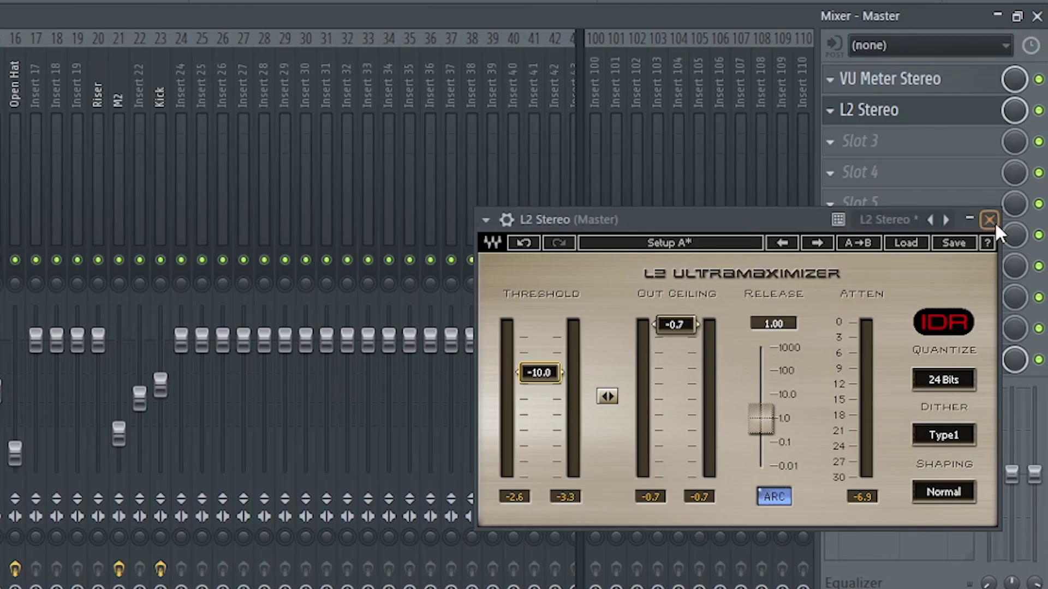
- Close the L2 Stereo window, leaving VU Meter Stereo, L2 Stereo and bx_meter on the master
{"action": "left_click", "coordinate": [1040, 217]}
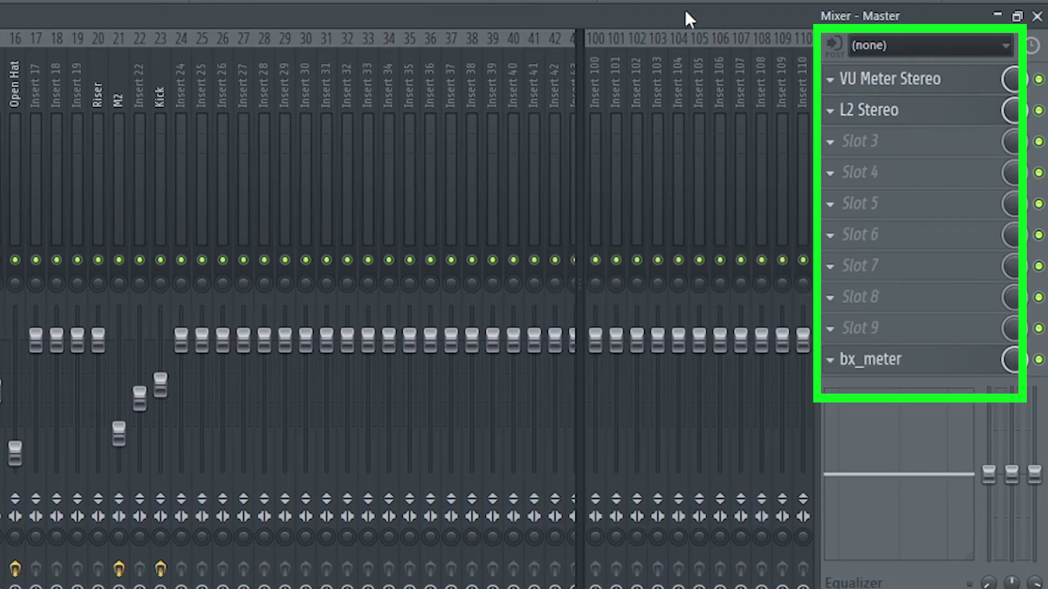